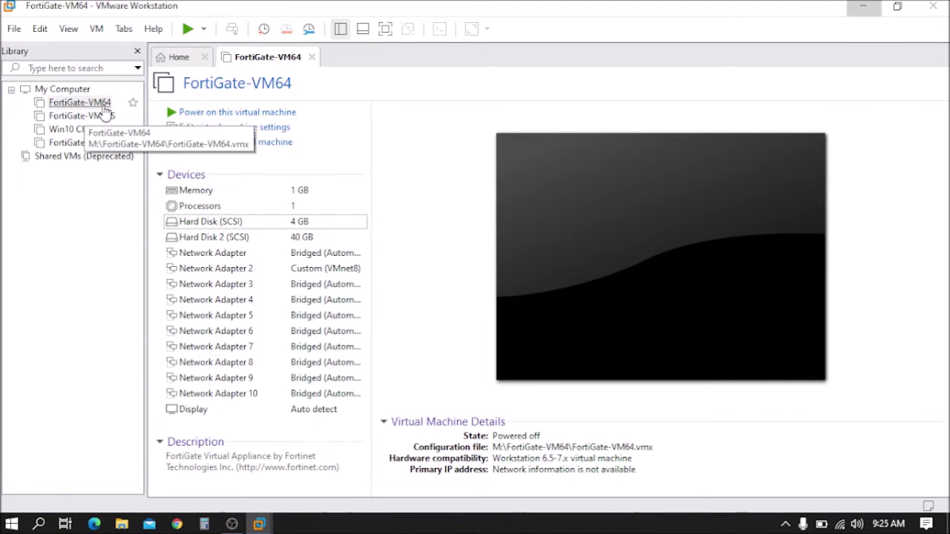
Step: Select FortiGate-VM64 and open its Memory settings, currently at 1024 MB
left_click(119, 102)
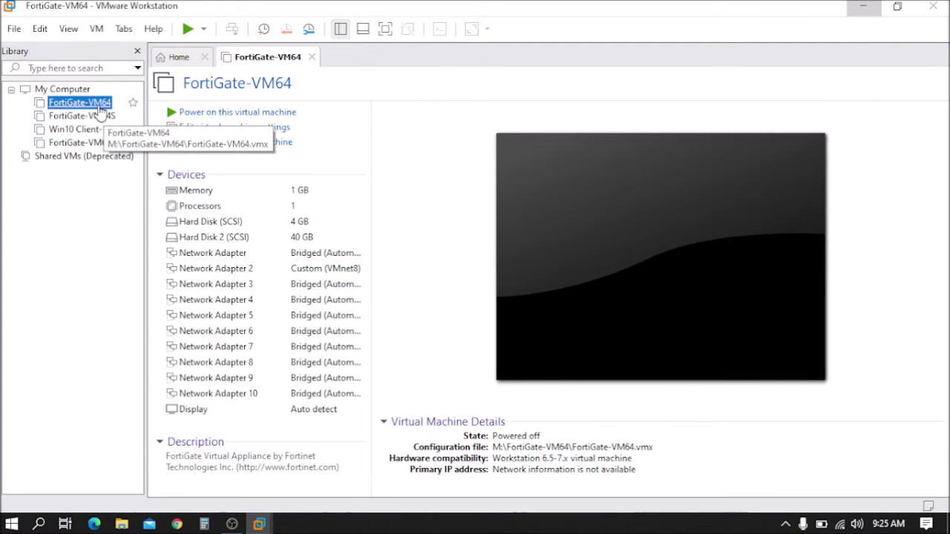
double_click(305, 193)
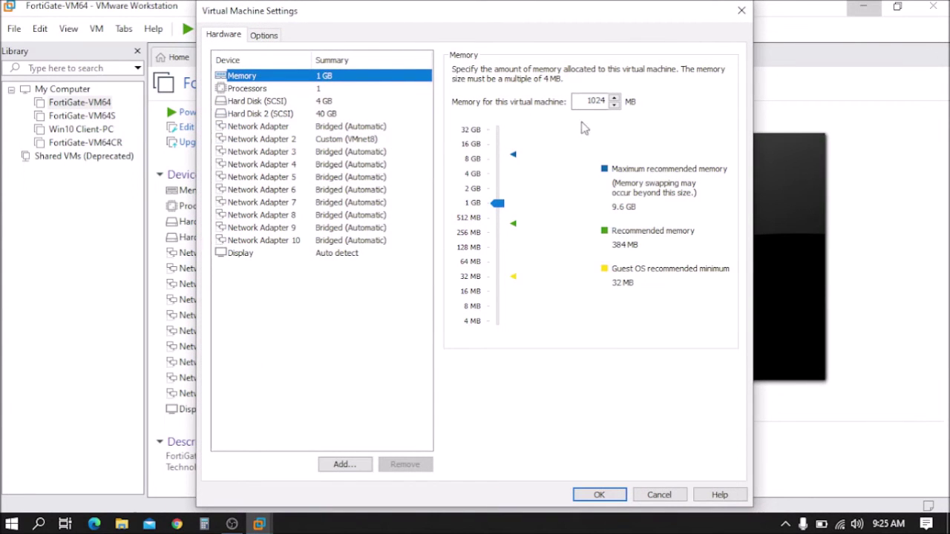
Step: Change FortiGate-VM64's memory from 1024 MB to 2048 MB and apply it
double_click(590, 100)
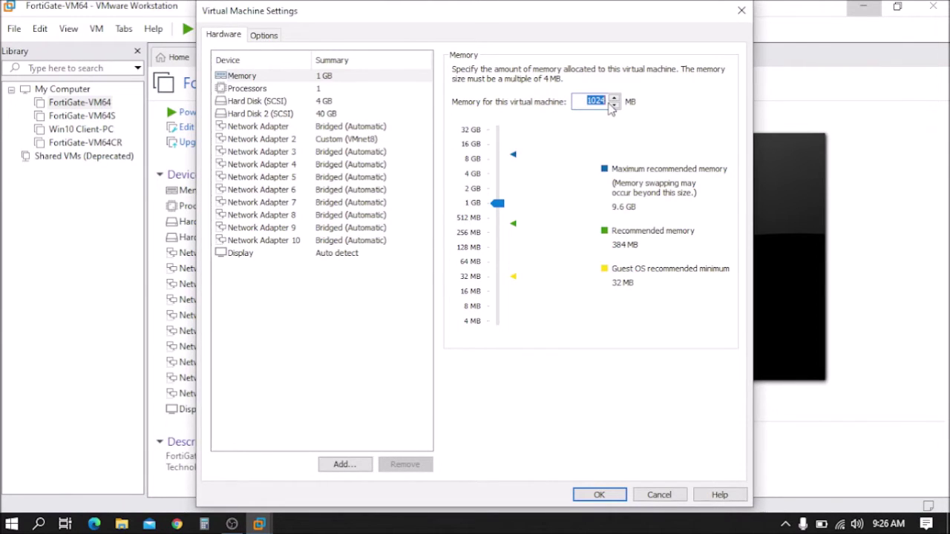
type("2048")
left_click(497, 203)
left_click_drag(503, 211, 496, 191)
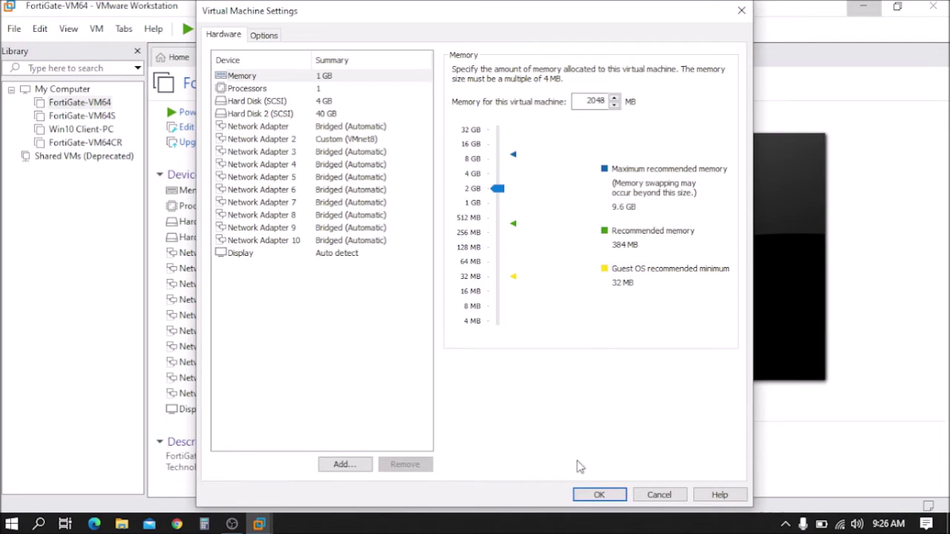
left_click(601, 496)
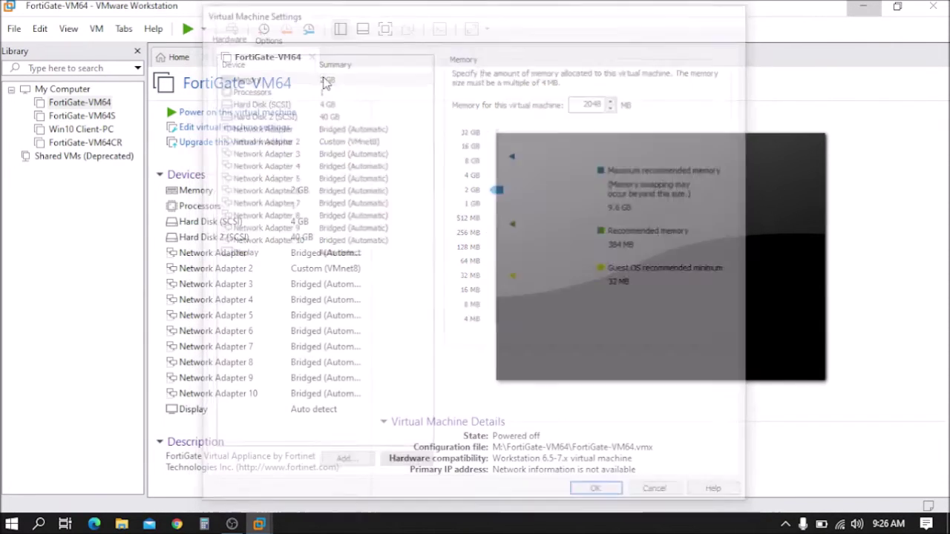
Step: Reopen Memory settings, keep the allocation at 2 GB, then open the Processors settings
left_click(300, 195)
double_click(302, 194)
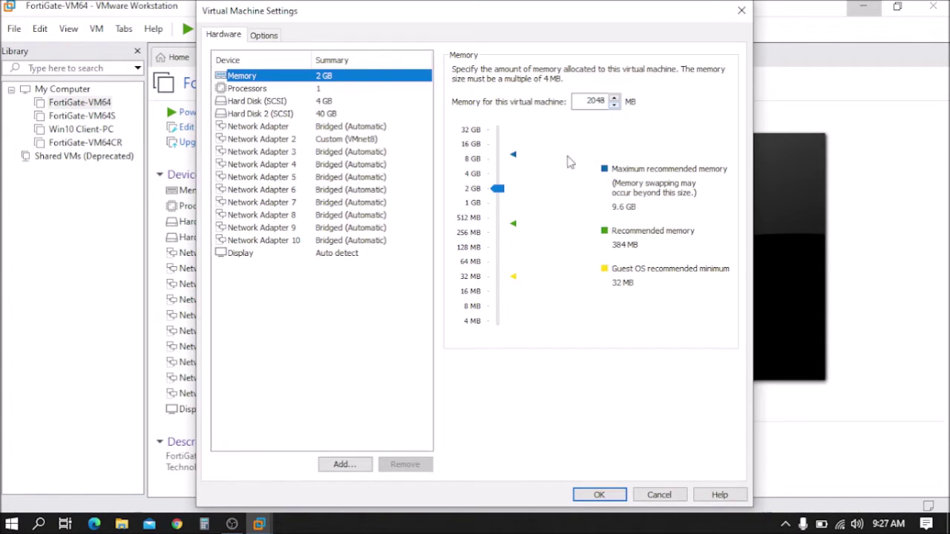
mouse_move(499, 192)
left_mouse_down()
mouse_move(499, 207)
mouse_move(497, 194)
left_mouse_up()
left_click(599, 495)
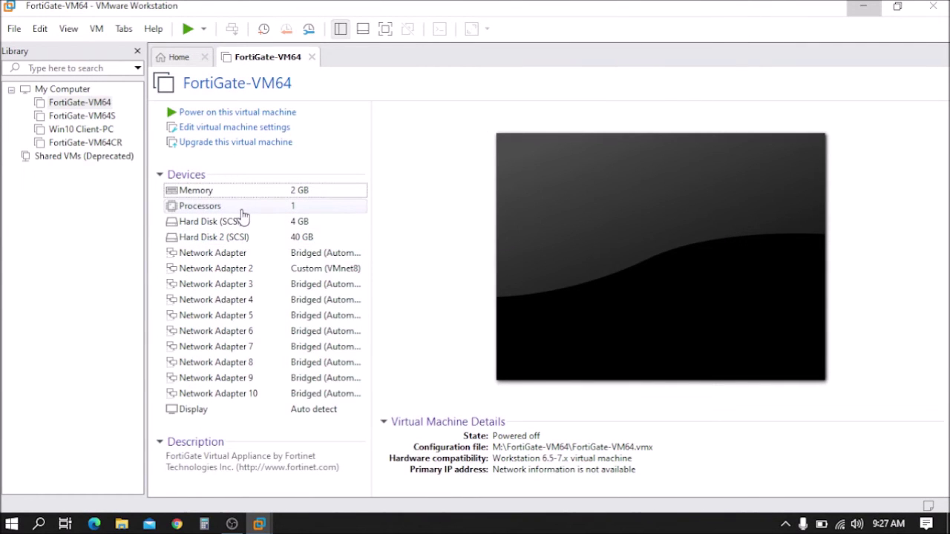
double_click(242, 215)
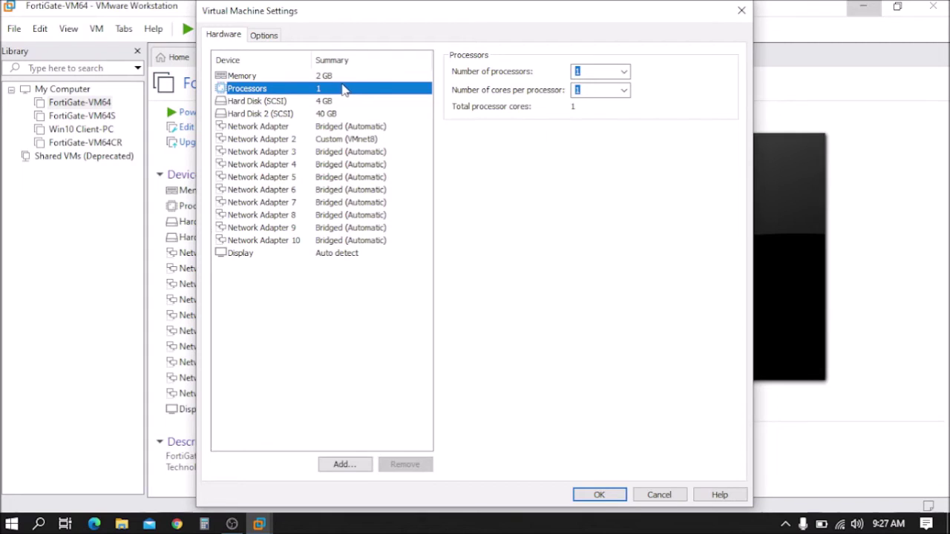
Step: Keep 1 processor, set 2 cores per processor, and apply the change
left_click(624, 72)
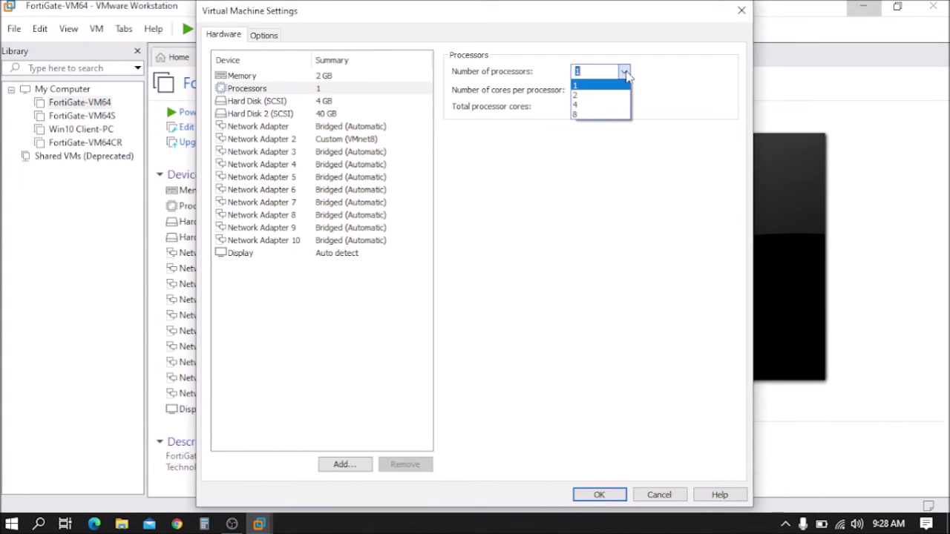
left_click(679, 123)
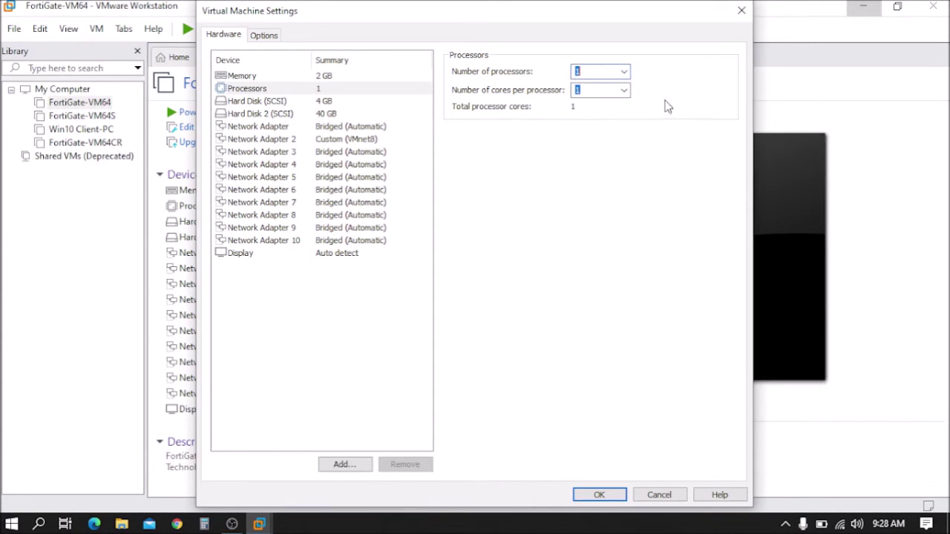
left_click(626, 94)
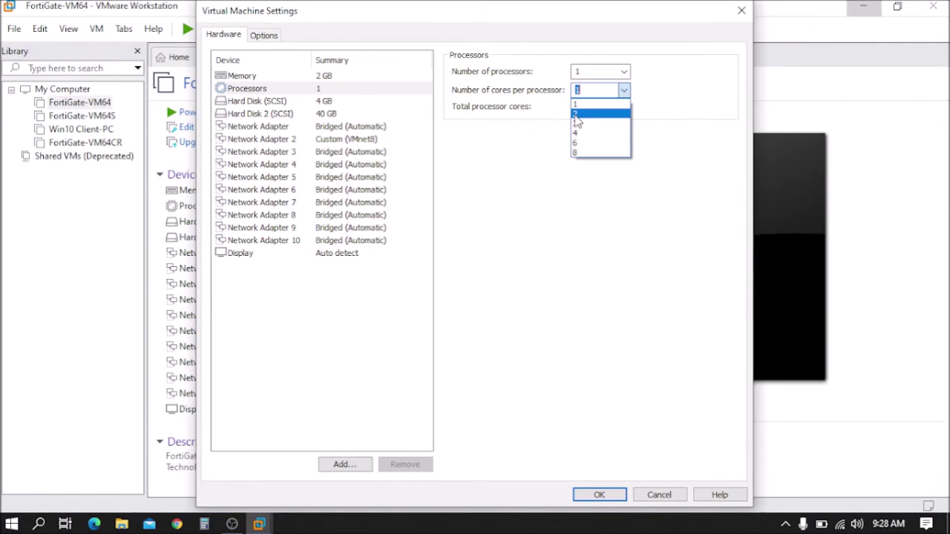
left_click(578, 116)
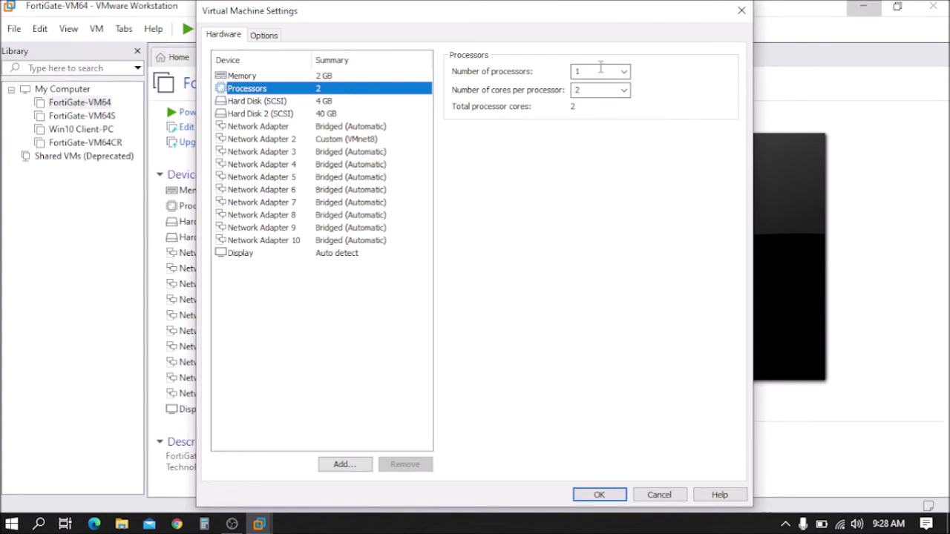
left_click(600, 494)
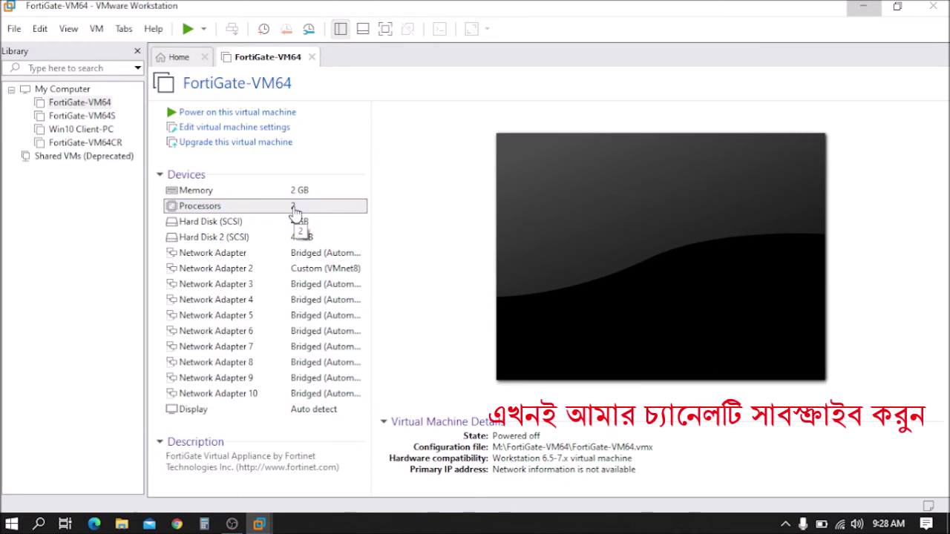
double_click(295, 208)
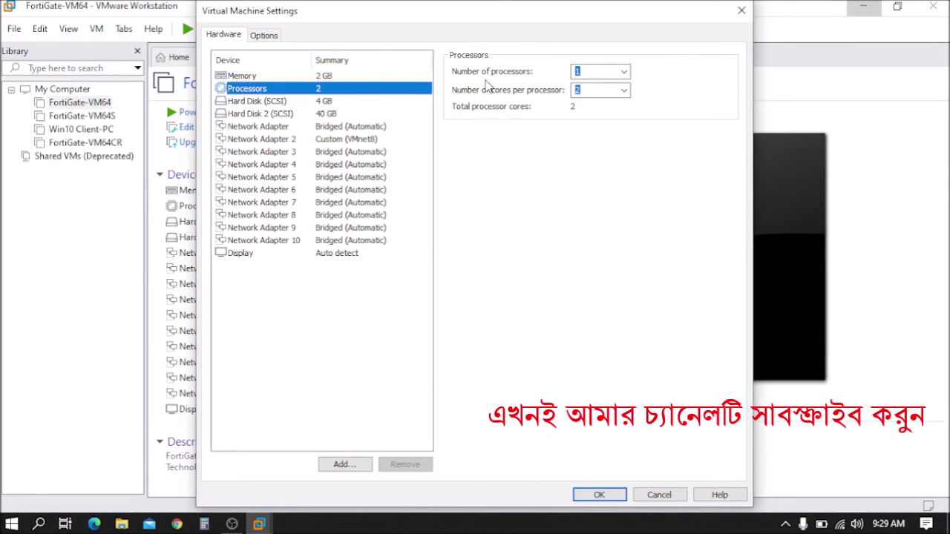
left_click(625, 73)
left_click(624, 74)
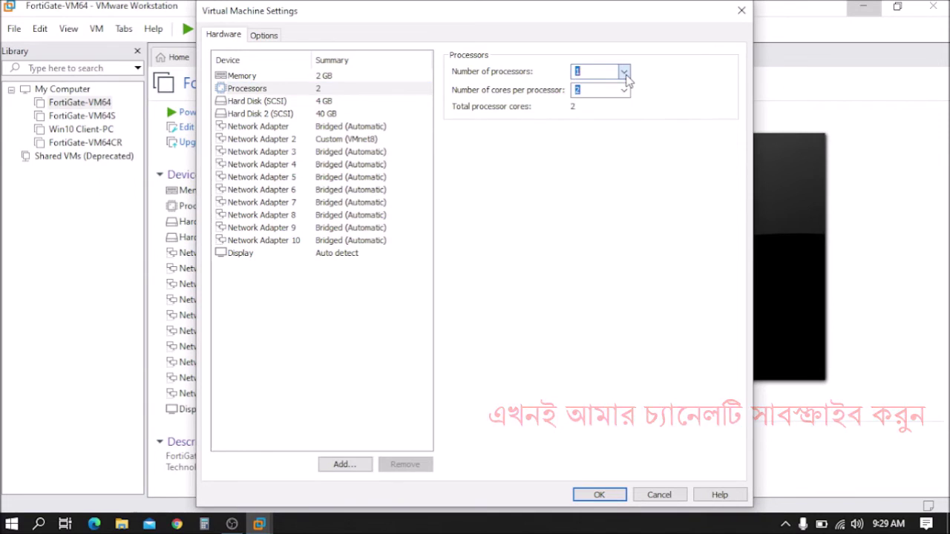
left_click(625, 74)
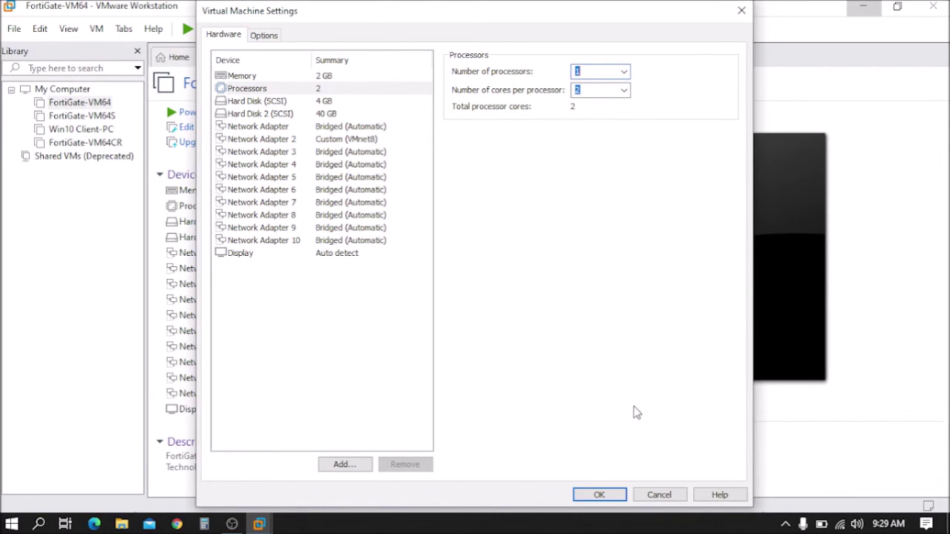
left_click(657, 494)
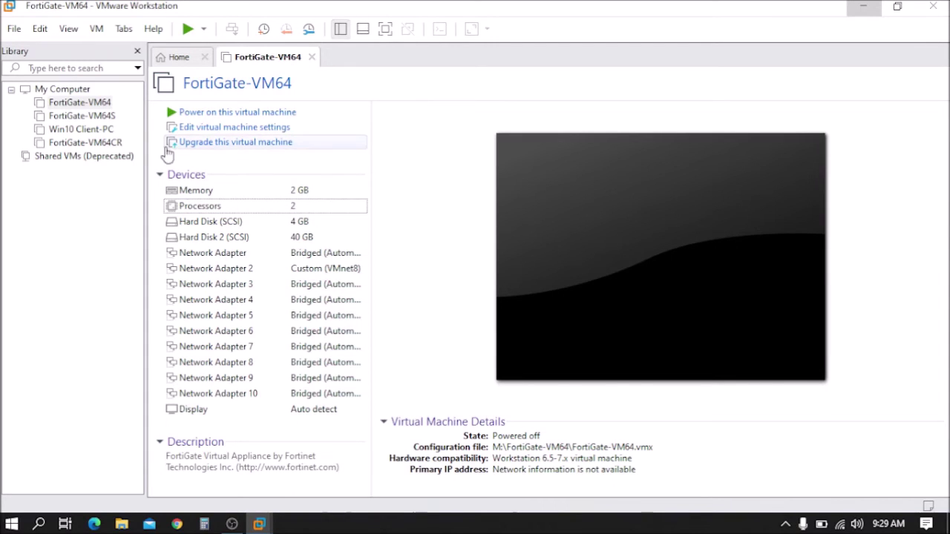
Step: Power on the FortiGate-VM64 virtual machine and let it boot to the login prompt
left_click(233, 113)
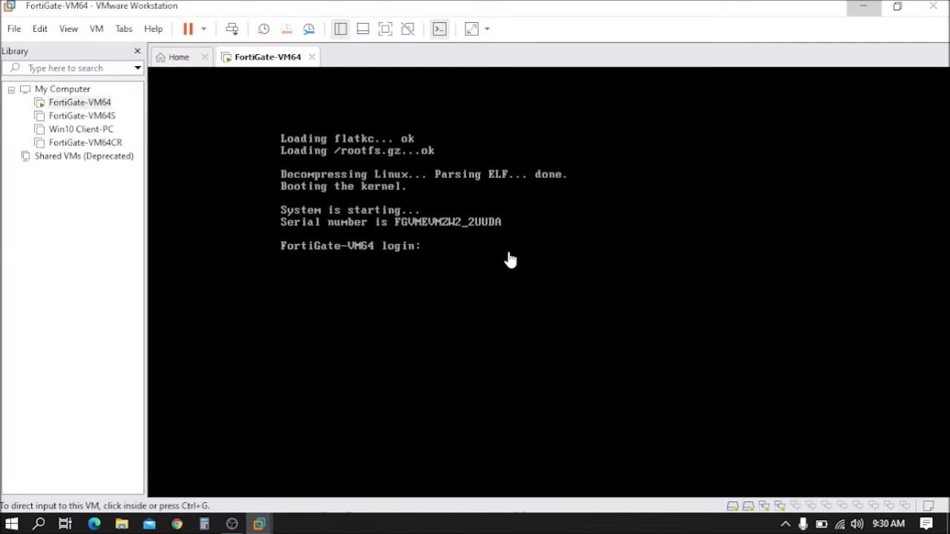
Step: Log in to the FortiGate-VM64 console as admin, then return input to the host
left_click(510, 259)
type("admin")
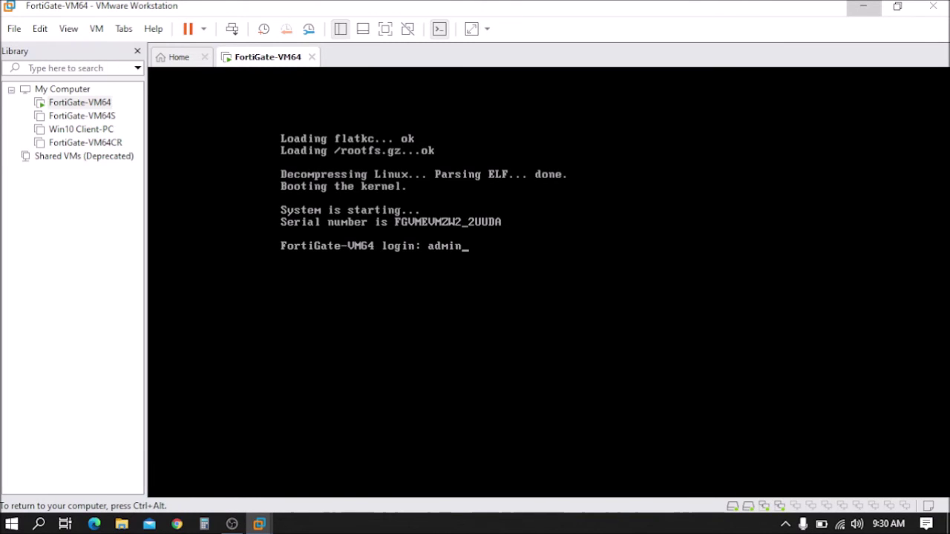
key("Return")
key("Return")
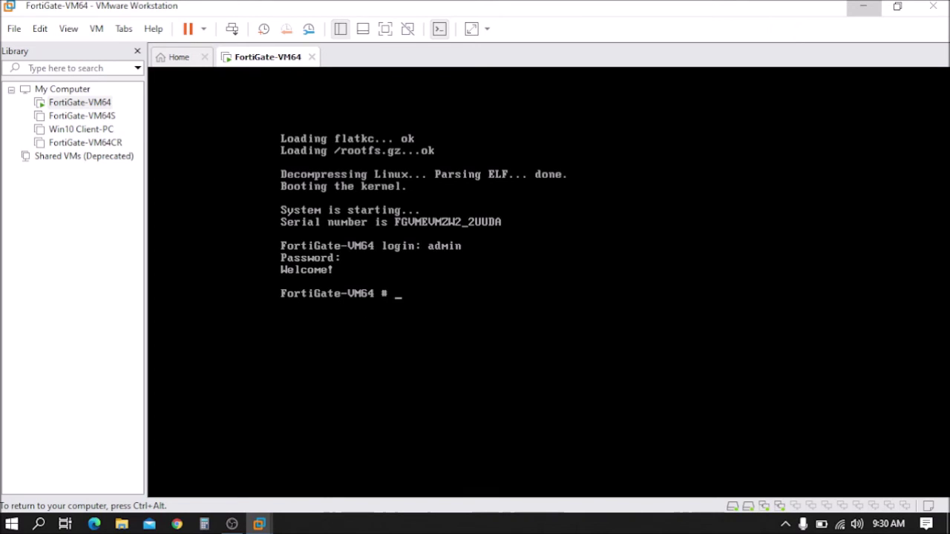
key("ctrl+alt")
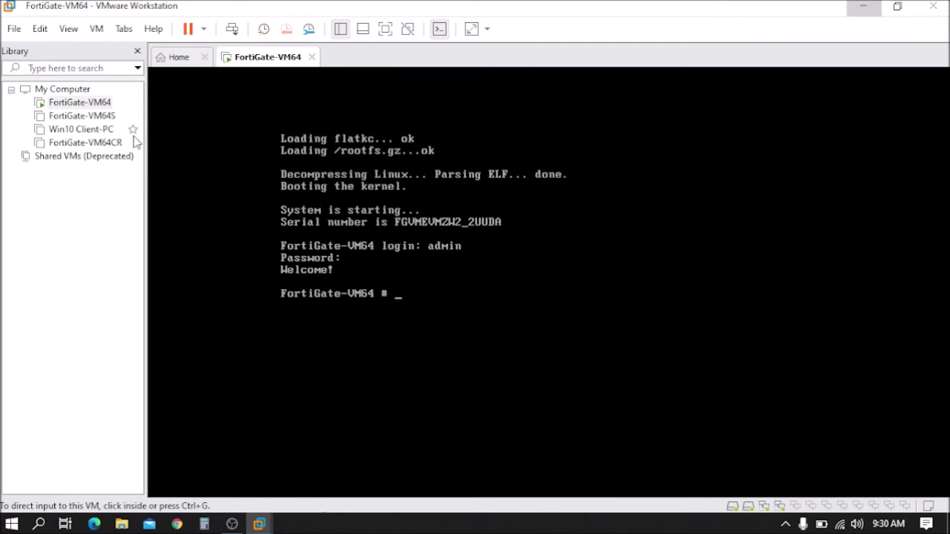
left_click(88, 108)
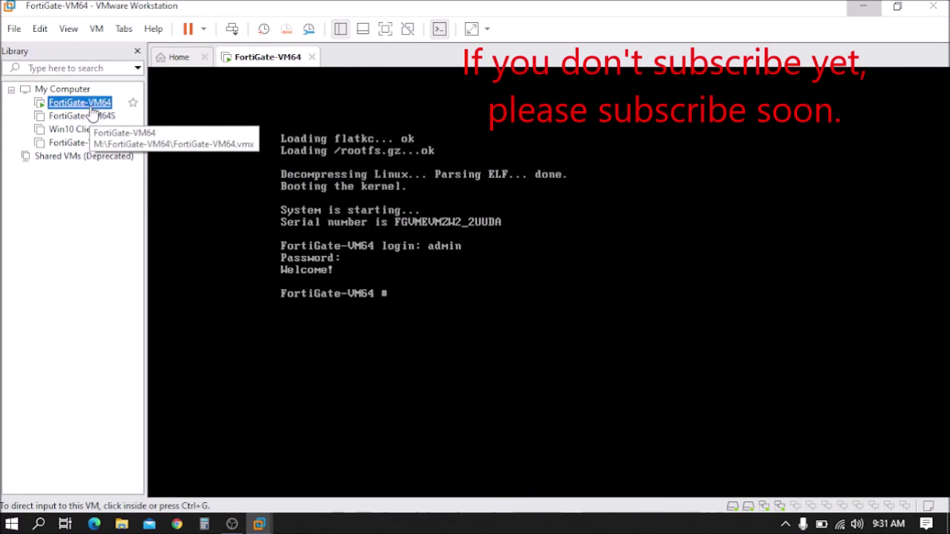
right_click(90, 106)
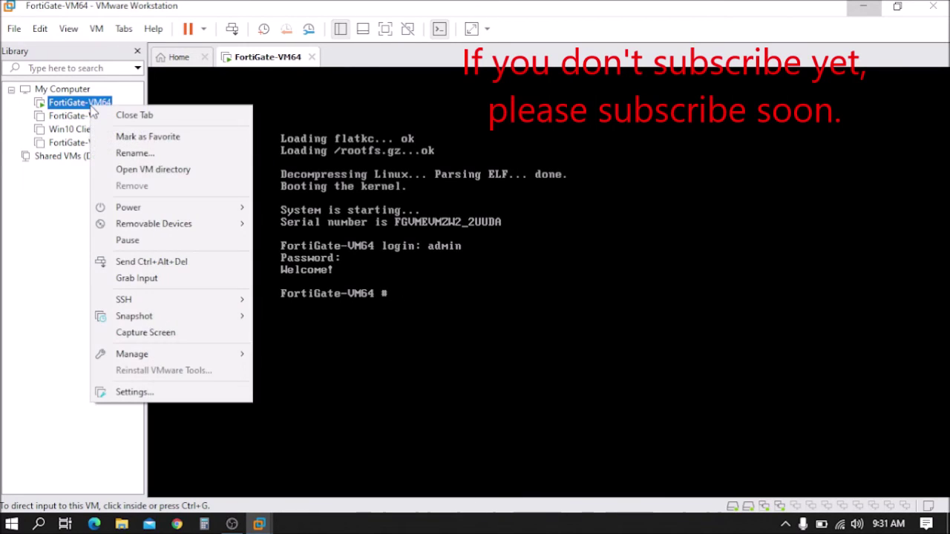
left_click(130, 392)
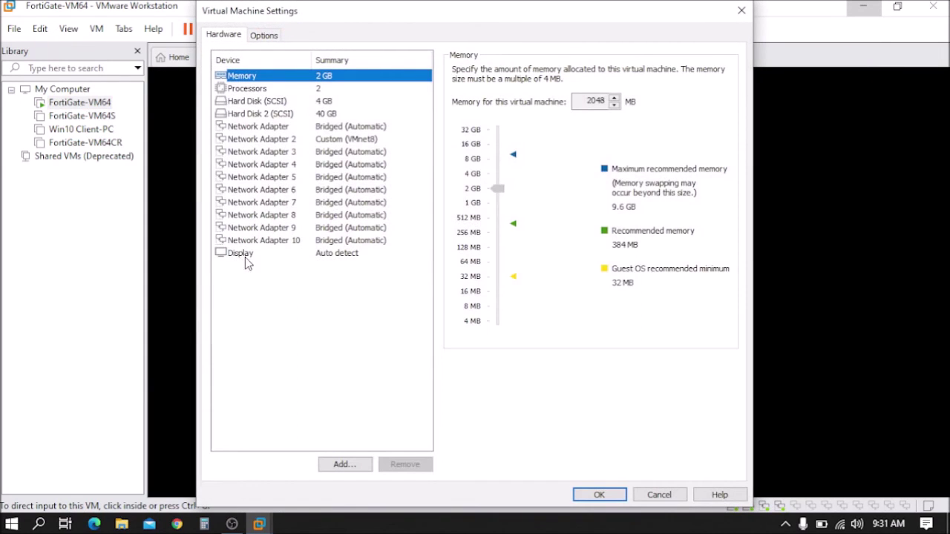
left_click(593, 100)
left_click(367, 79)
left_click(613, 105)
left_click(614, 100)
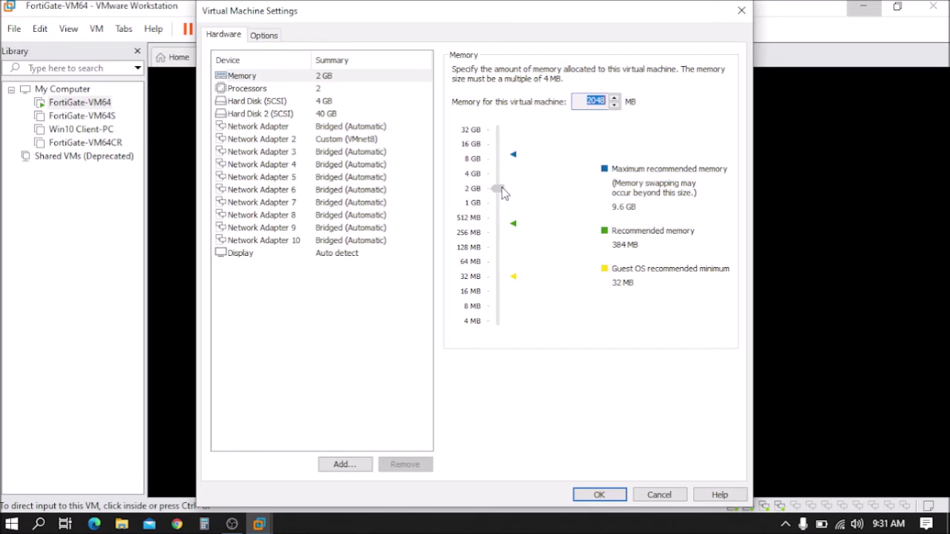
type("2000")
left_click(599, 494)
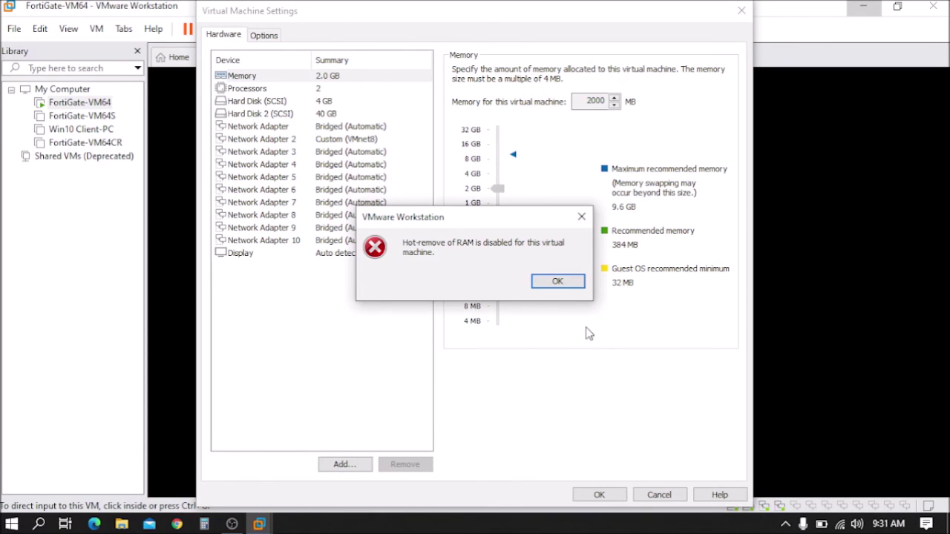
left_click(581, 217)
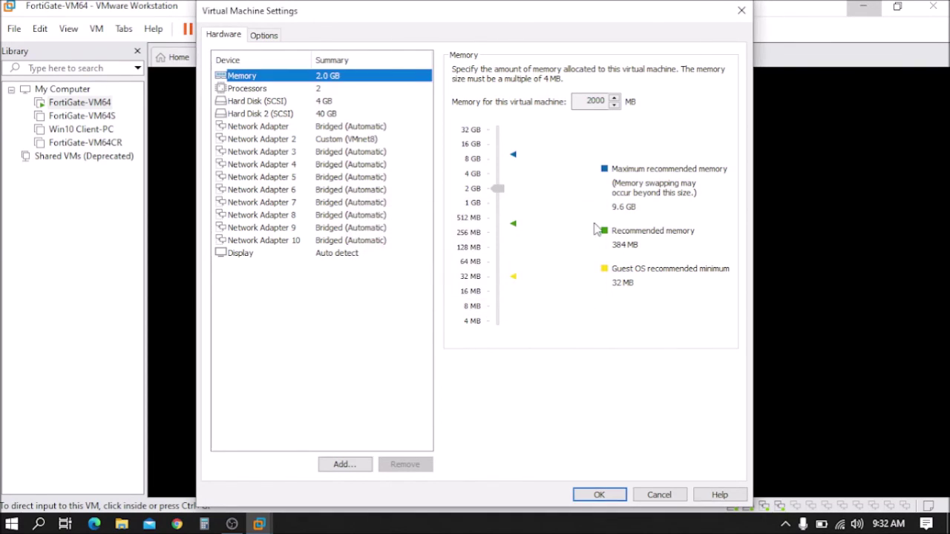
left_click(659, 495)
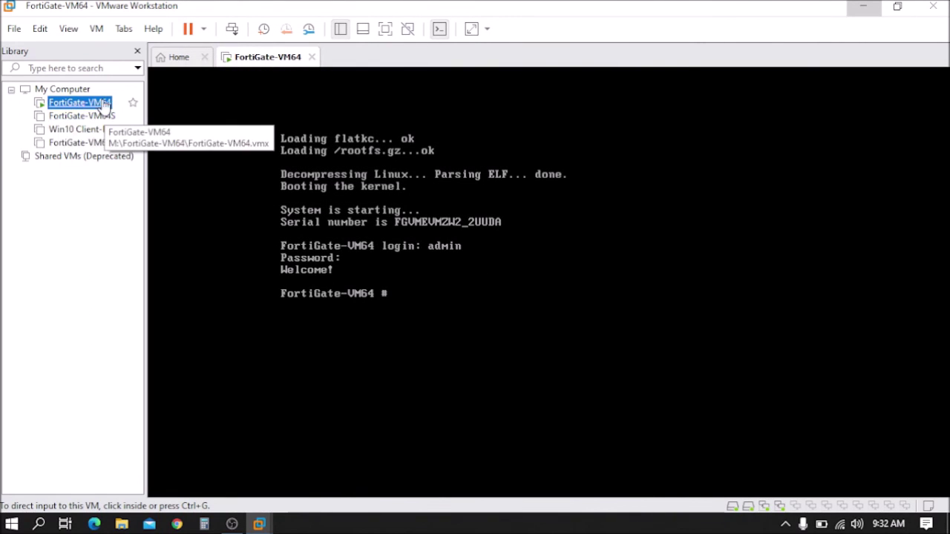
Step: Open the running FortiGate-VM64's Settings and review the Processors page: 1 processor, 2 cores
right_click(100, 100)
left_click(144, 385)
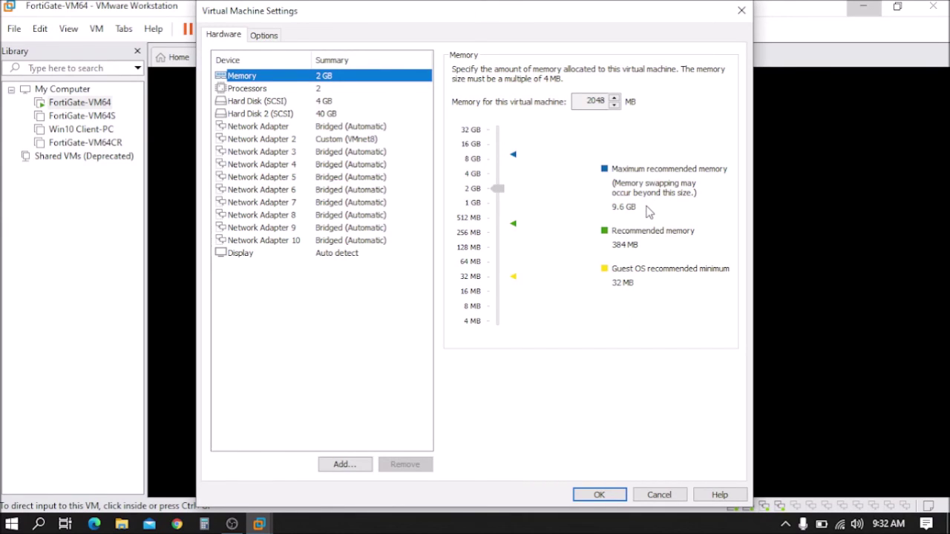
left_click(315, 101)
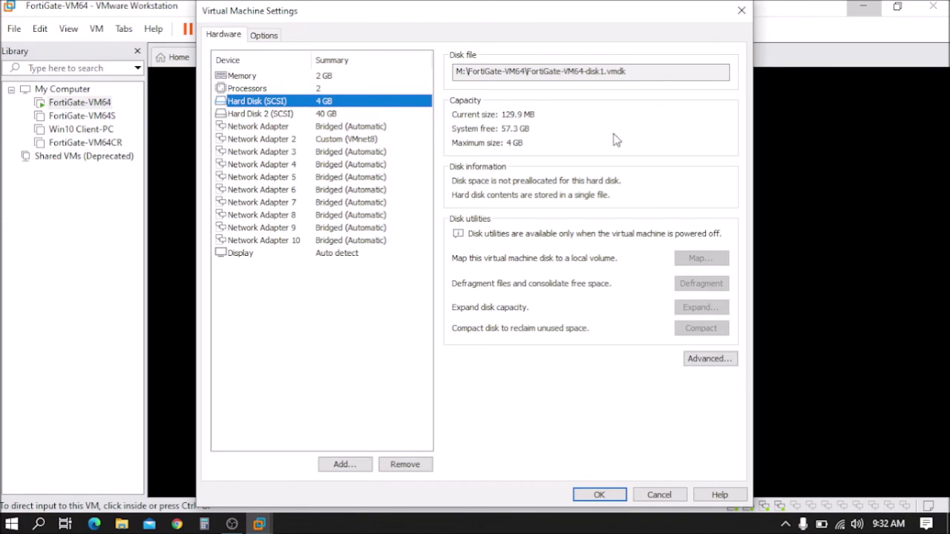
left_click(324, 89)
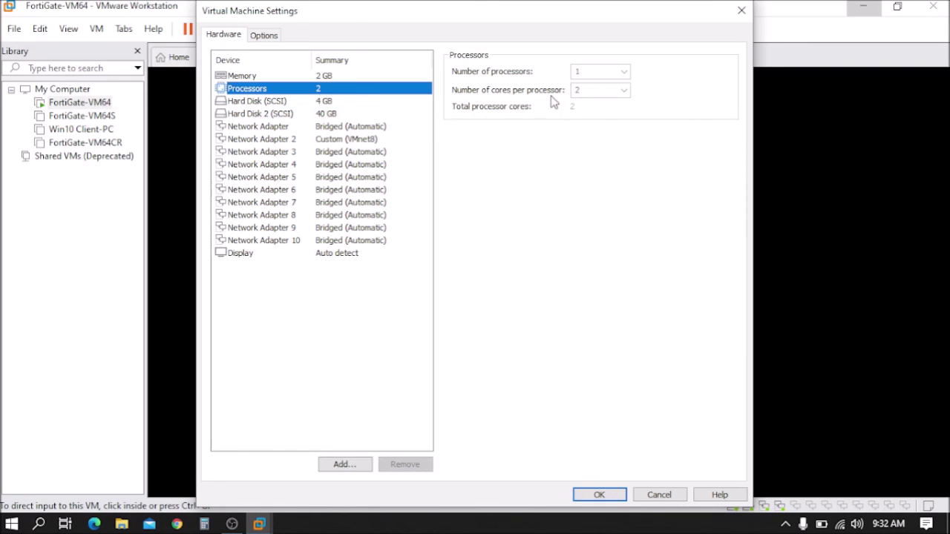